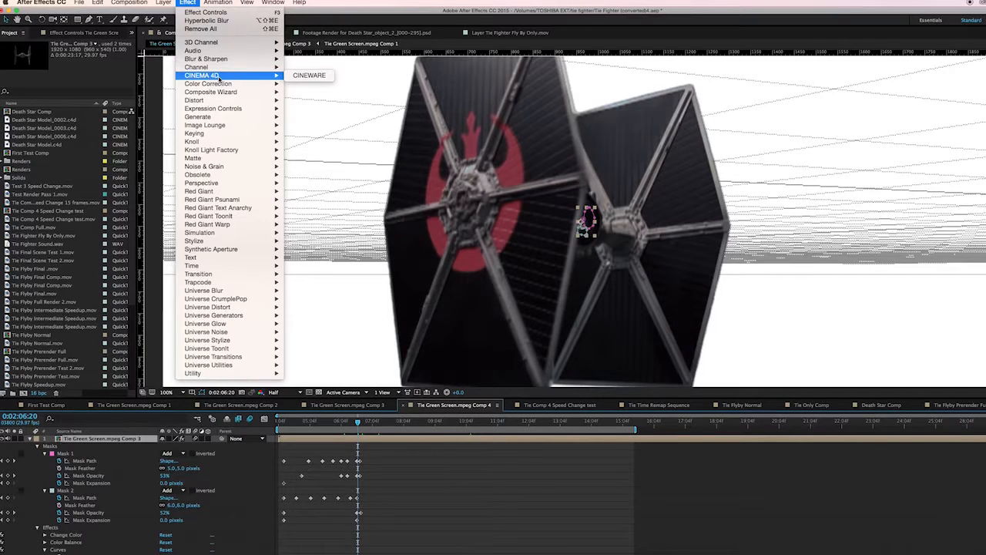
Review the Tie Green Screen.mpeg Comp 4 composition at fitted zoom while scrubbing through the timeline
click(76, 12)
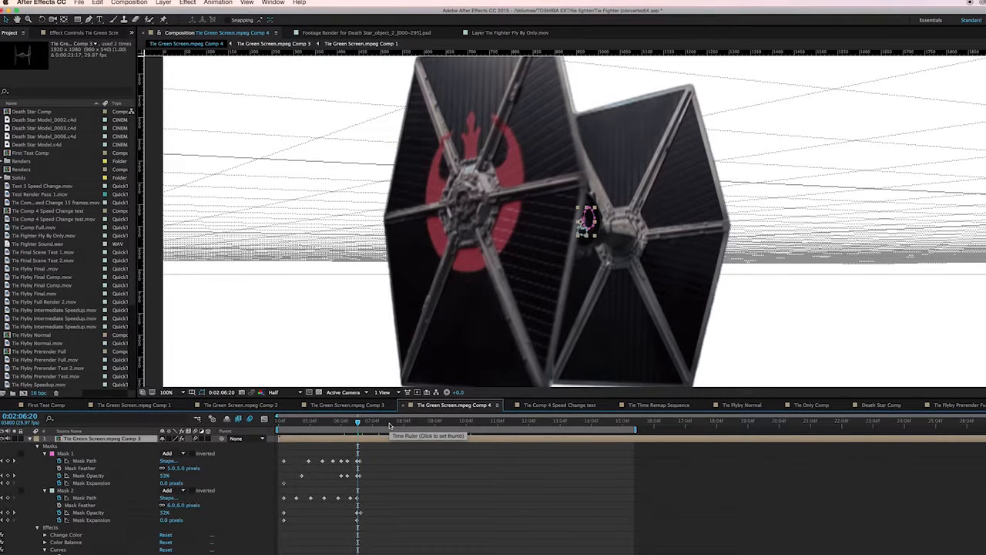
click(386, 421)
scroll(193, 478, down, 5)
click(169, 392)
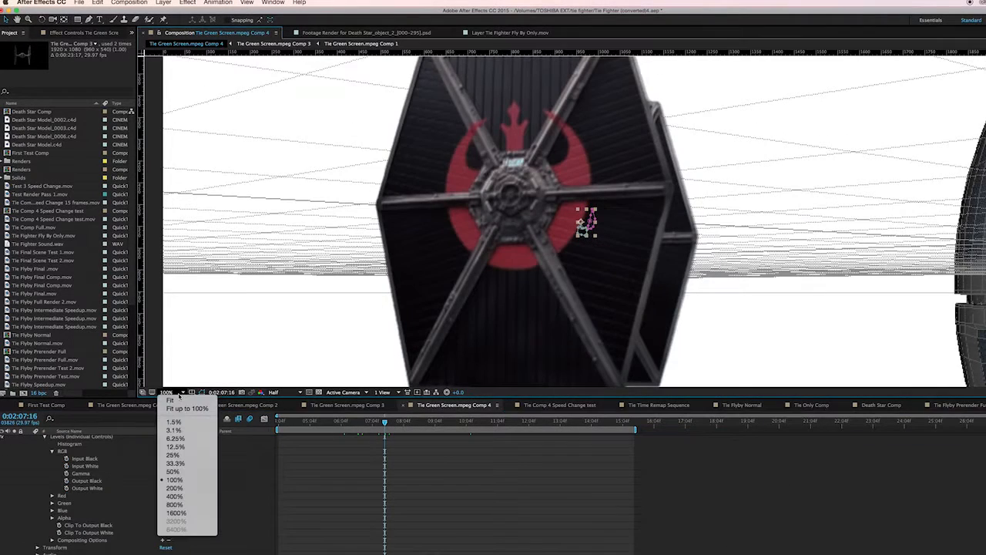
click(172, 400)
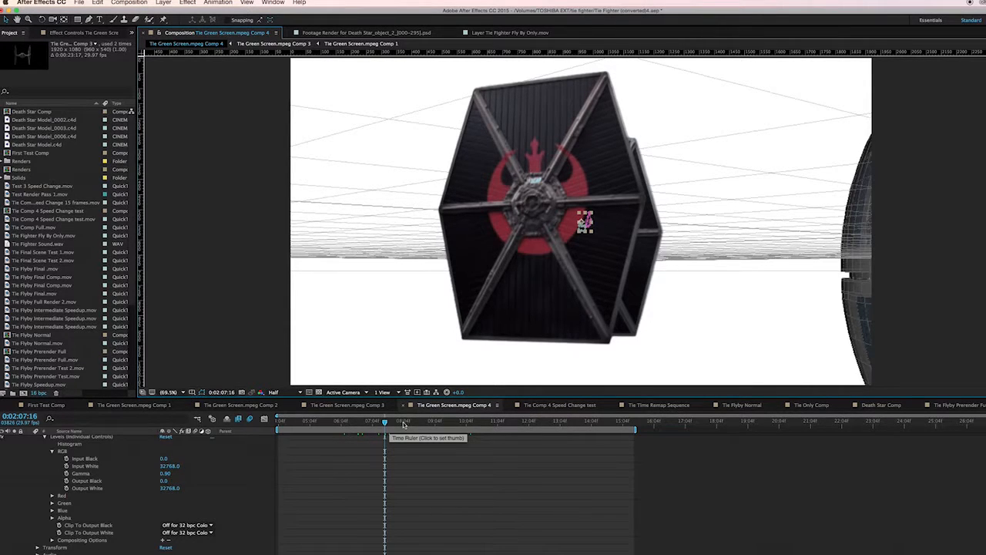
click(360, 423)
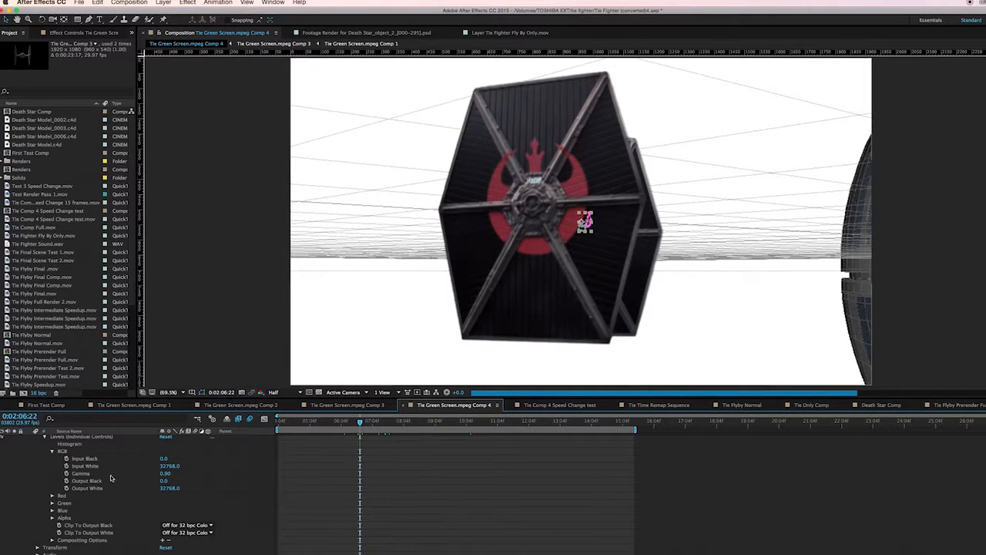
scroll(120, 473, up, 1)
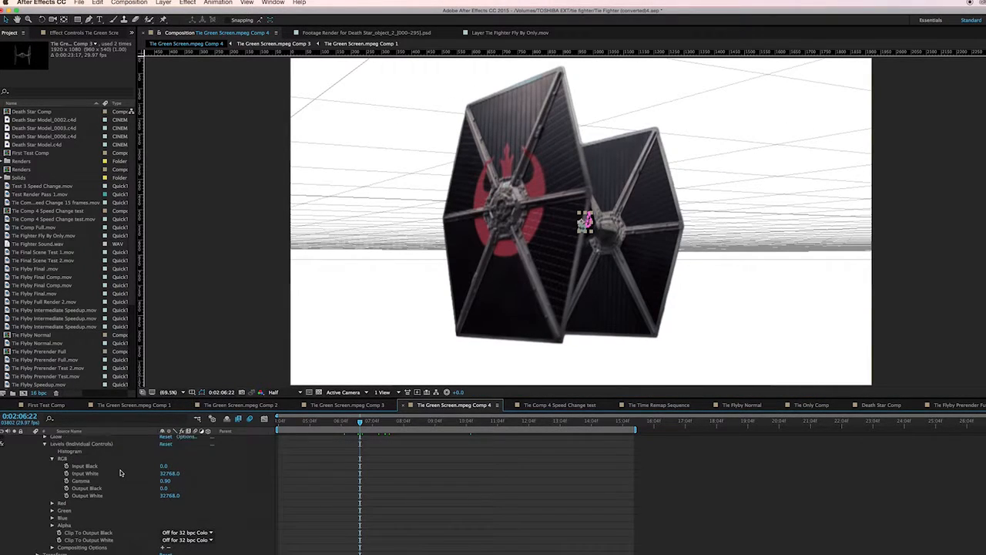
scroll(120, 472, up, 6)
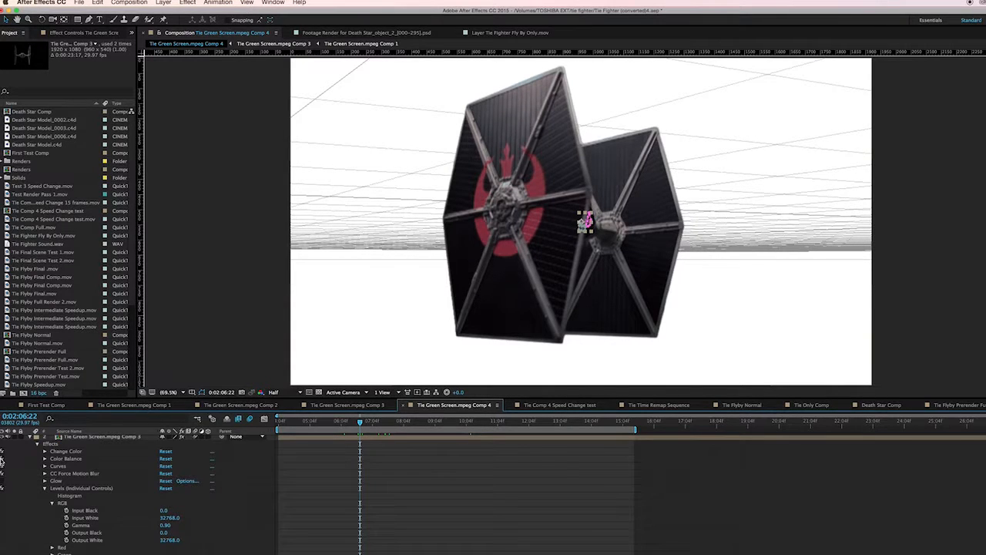
Inspect the layer's Change Color, Color Balance and Curves effects and its mask properties in the timeline
click(45, 459)
click(44, 459)
click(45, 452)
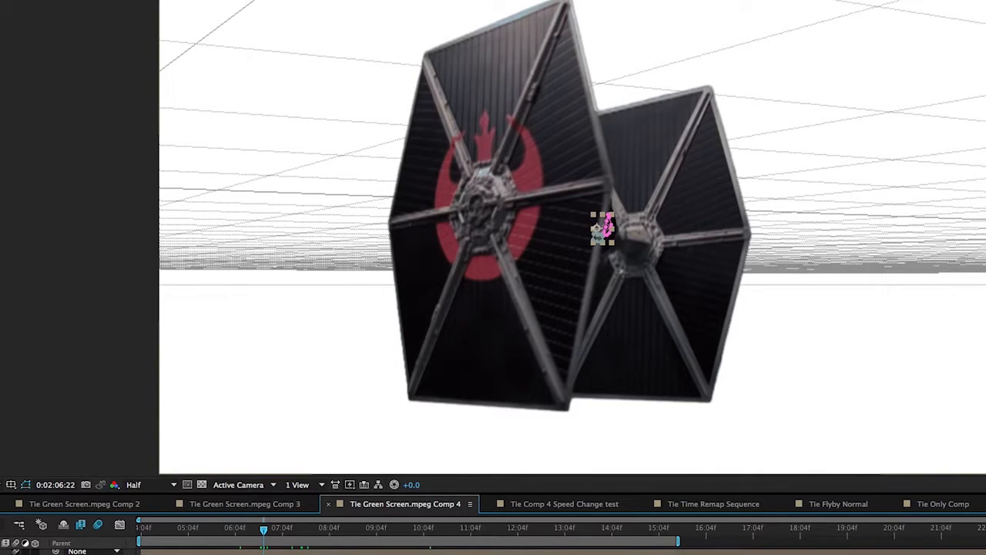
scroll(562, 550, down, 2)
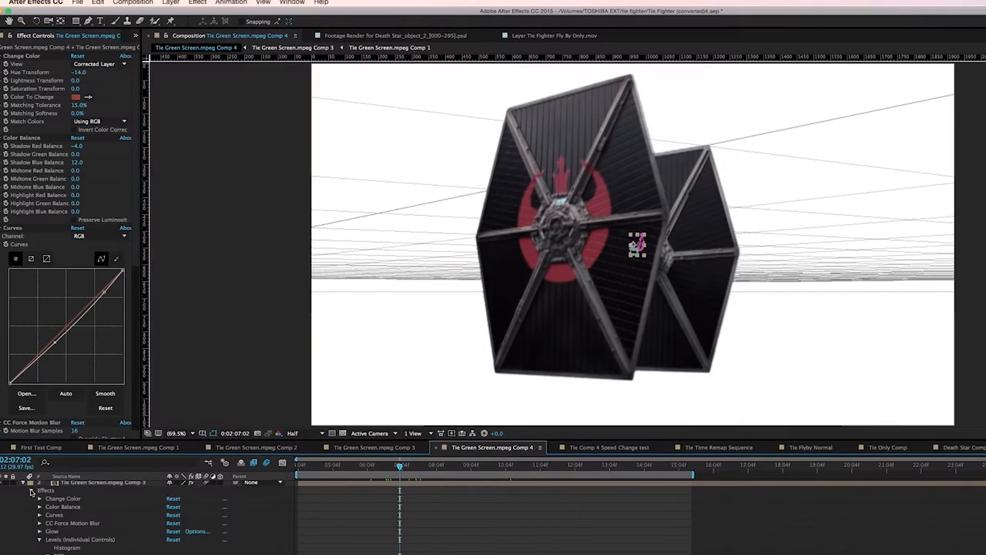
scroll(52, 522, down, 5)
scroll(79, 543, down, 5)
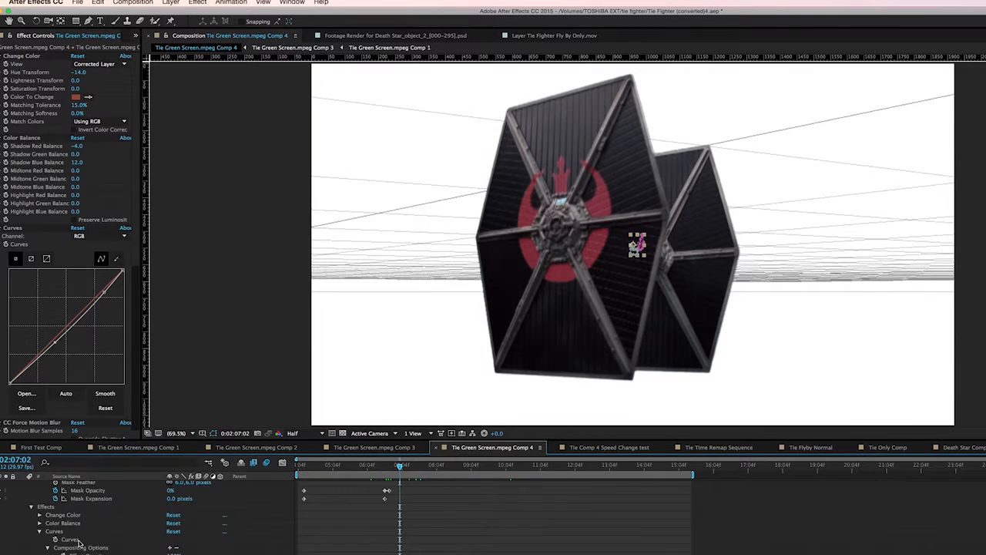
scroll(80, 543, up, 10)
click(64, 501)
click(371, 466)
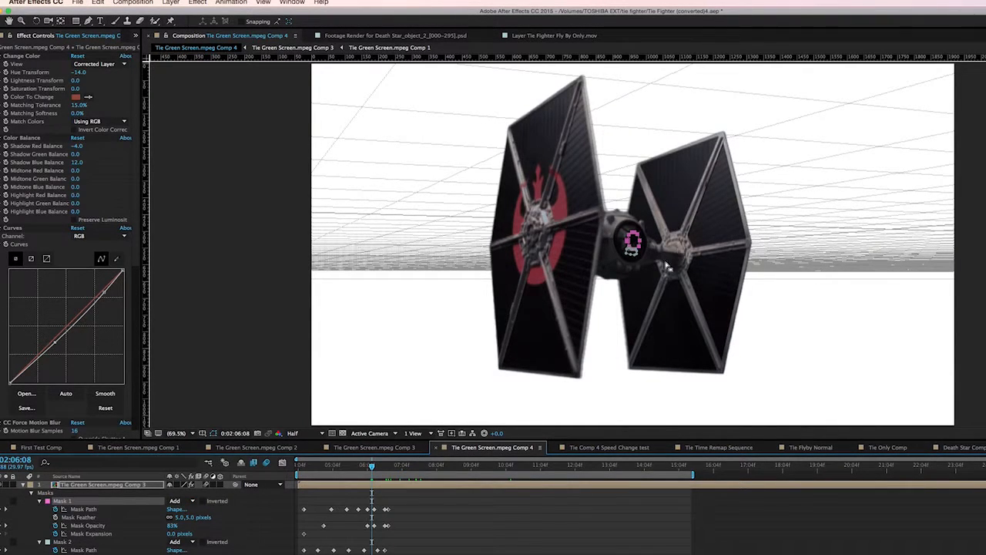
scroll(652, 278, up, 4)
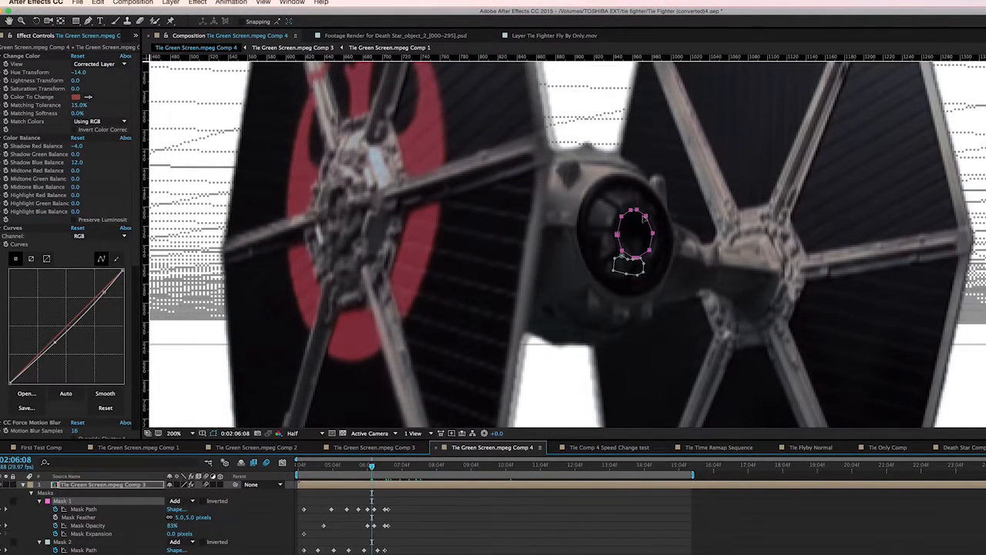
Examine the cockpit window masks at close zoom and reveal the layer's animated properties
click(422, 549)
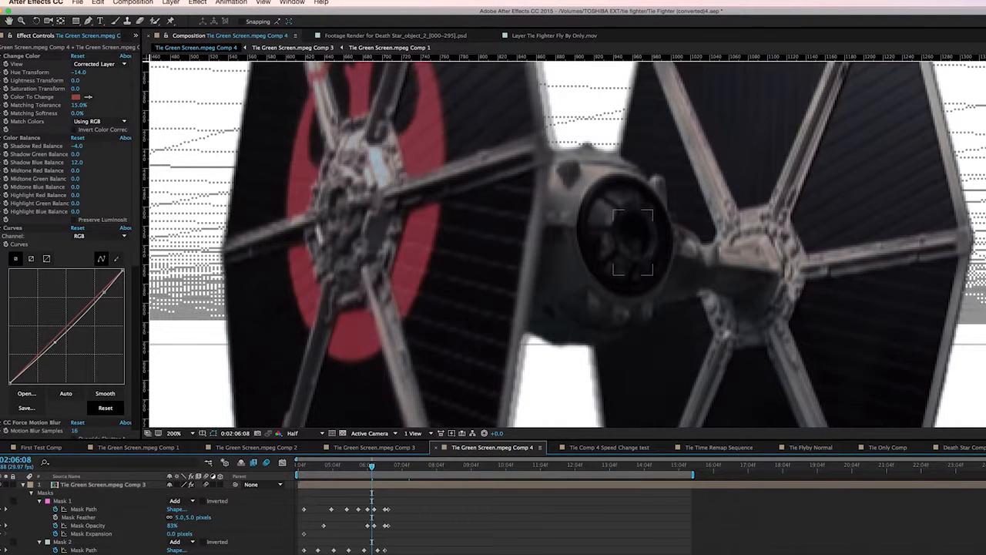
click(66, 543)
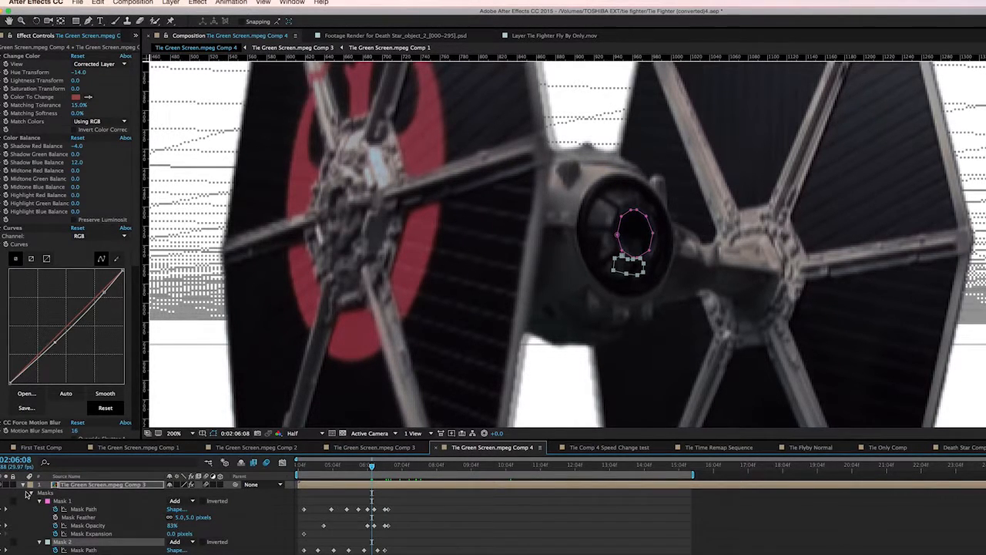
scroll(248, 548, down, 1)
key(u)
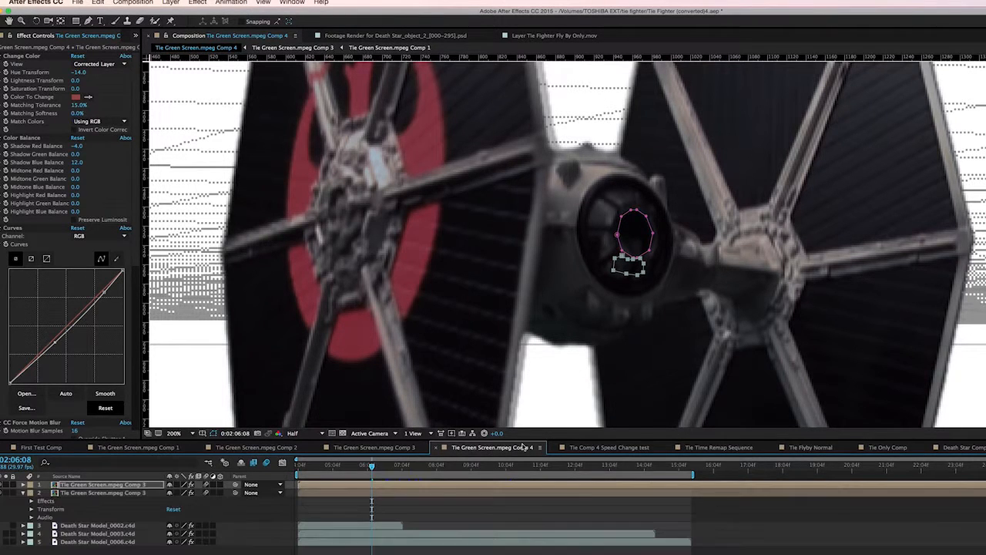
key(F2)
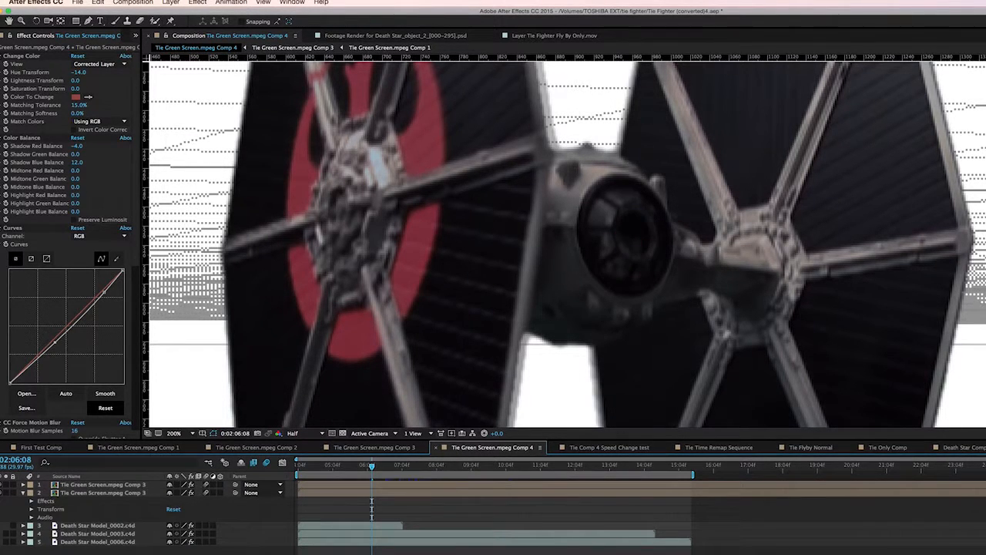
click(193, 434)
click(198, 448)
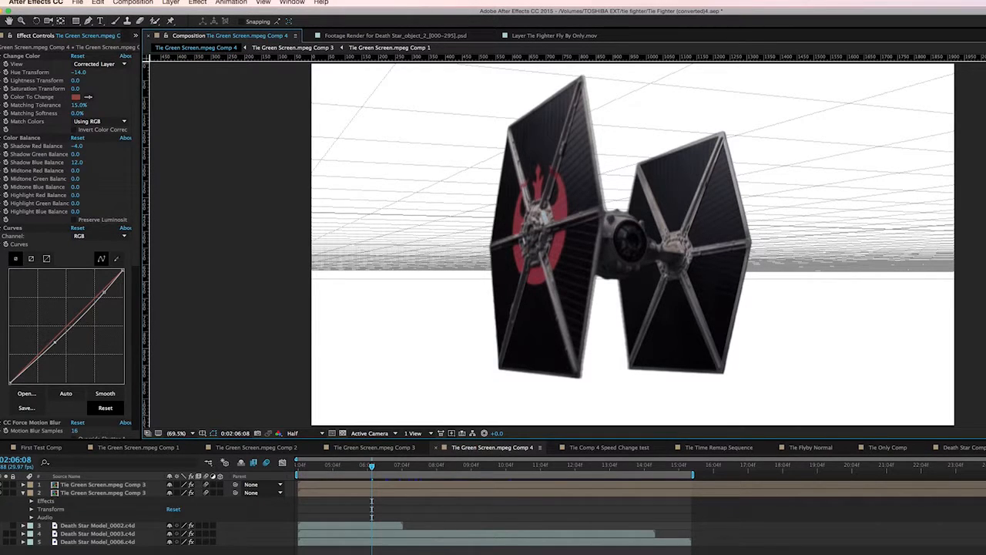
click(401, 466)
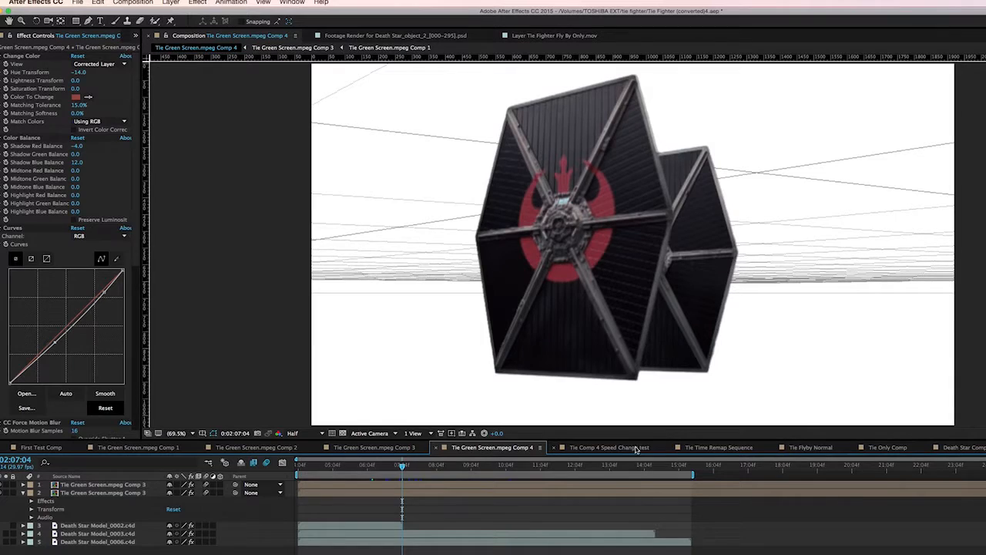
Open the Tie Time Remap Sequence composition and scrub its timeline
click(633, 448)
click(697, 447)
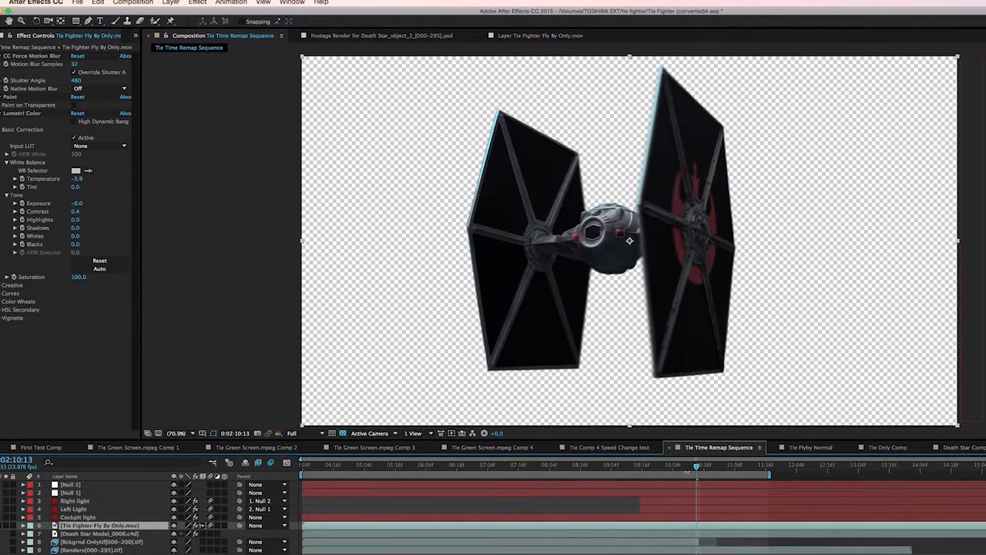
click(594, 468)
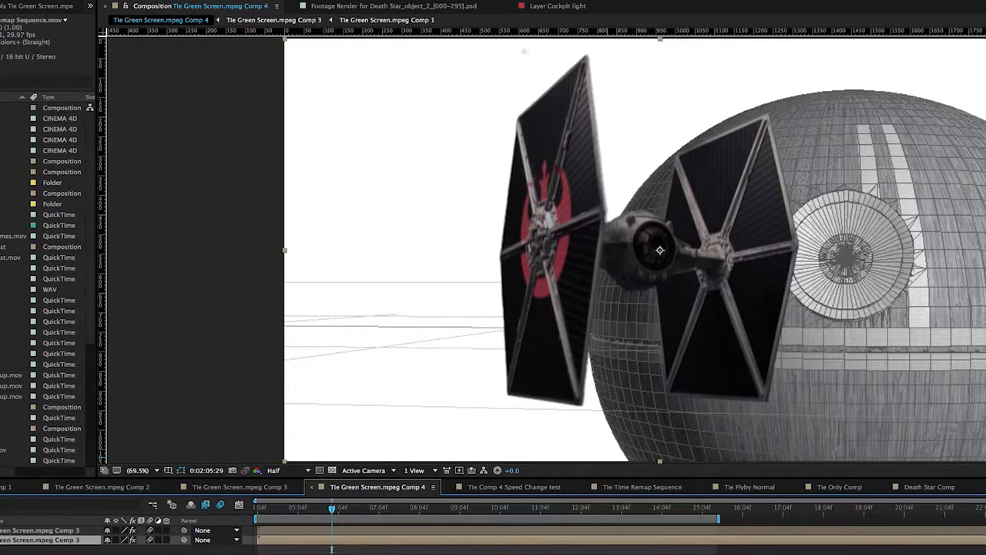
Zoom into the cockpit and inspect the null objects driving the cockpit lights, then play the sequence
click(38, 552)
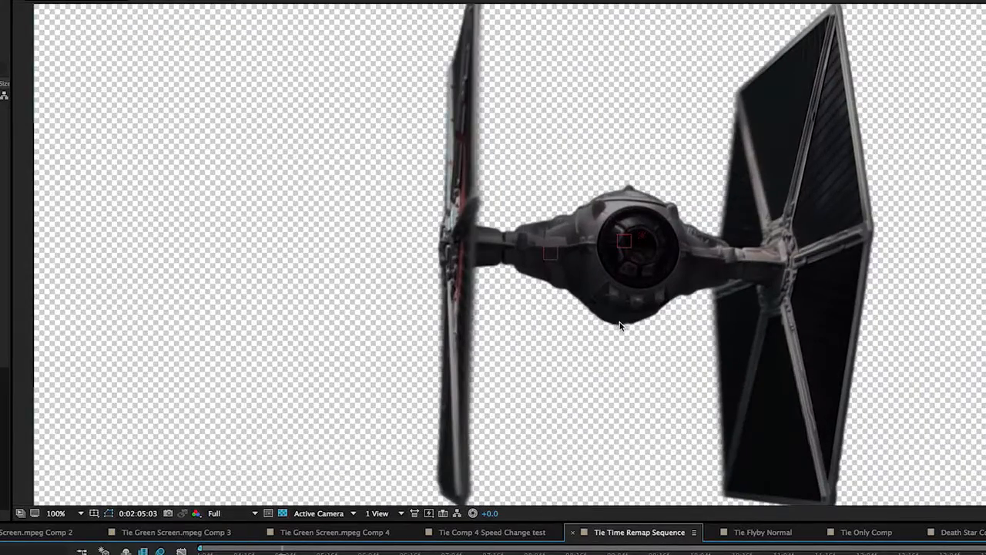
key(period)
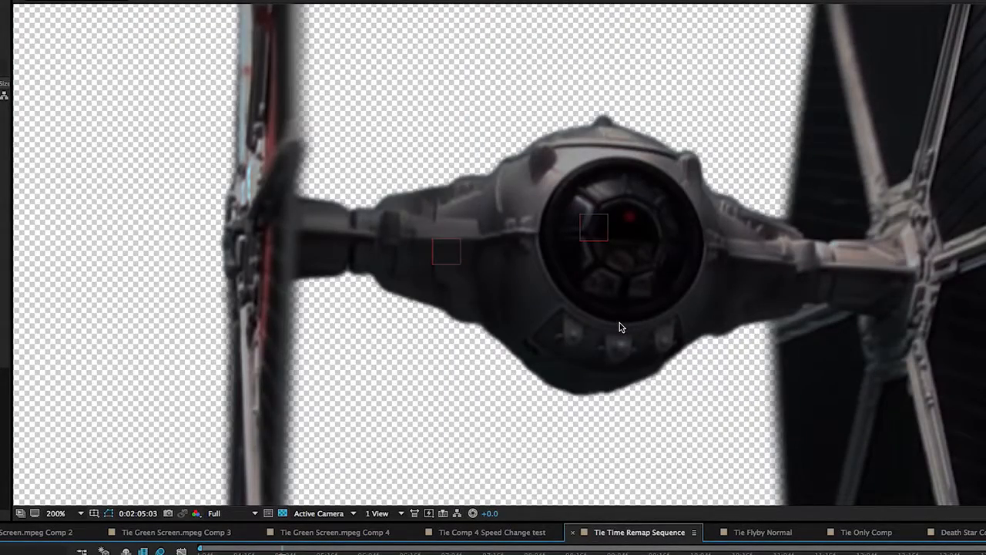
click(632, 218)
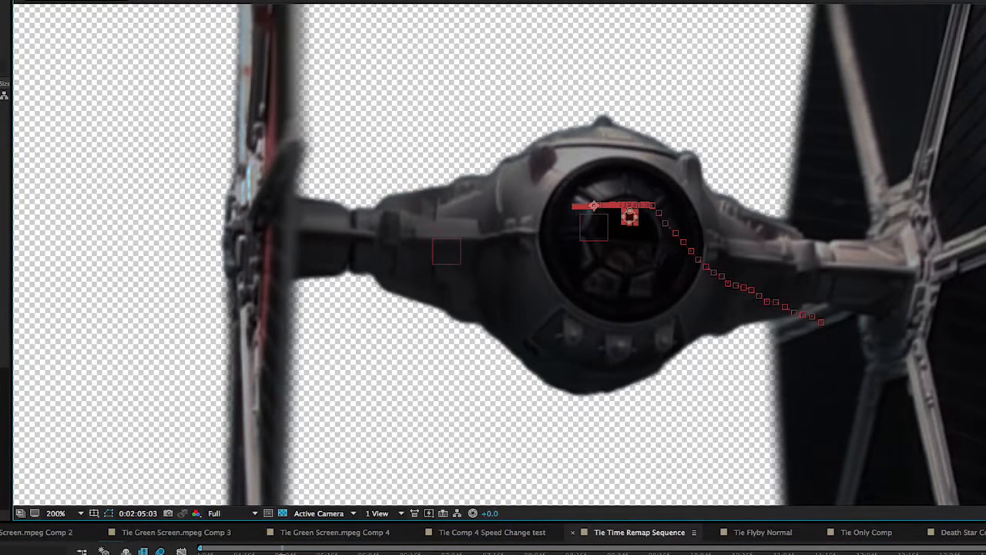
click(493, 553)
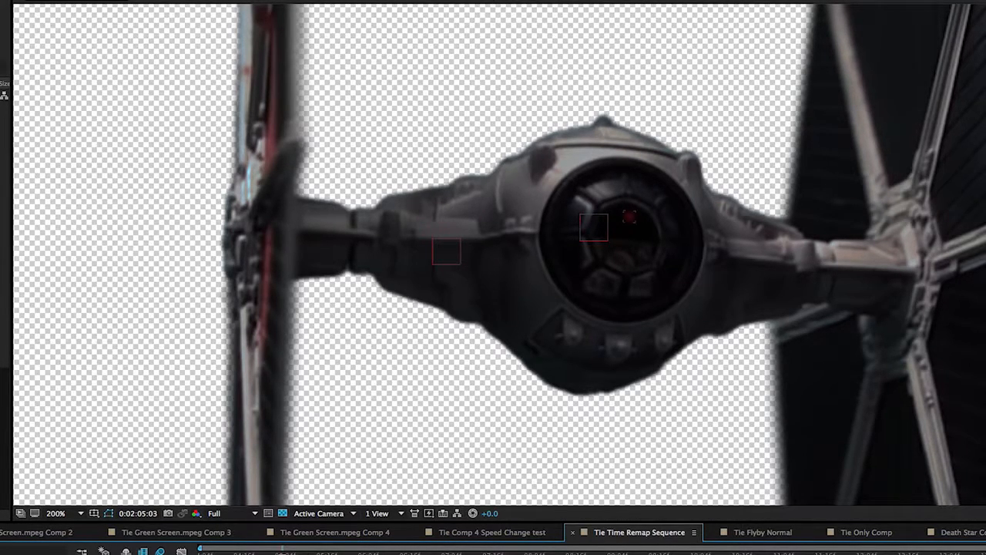
click(447, 252)
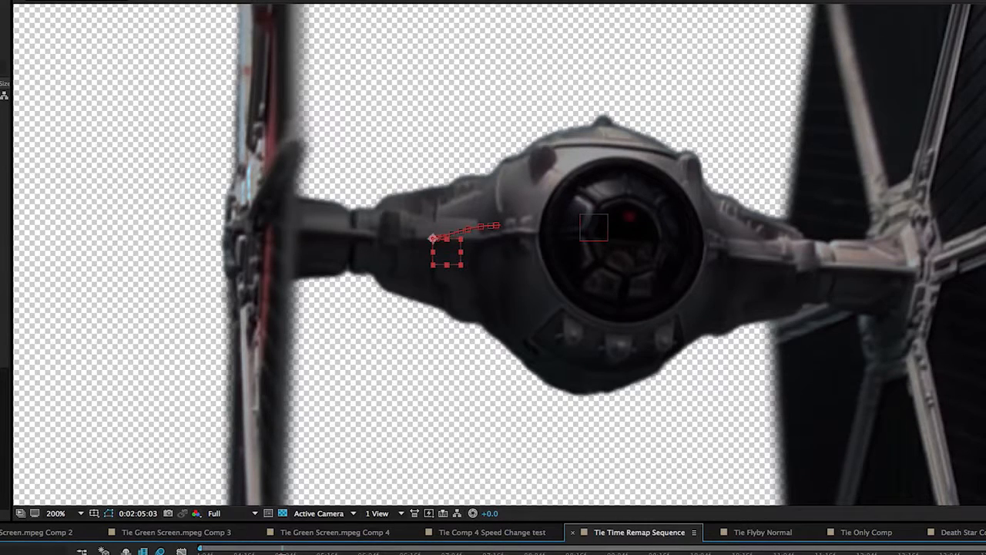
click(594, 227)
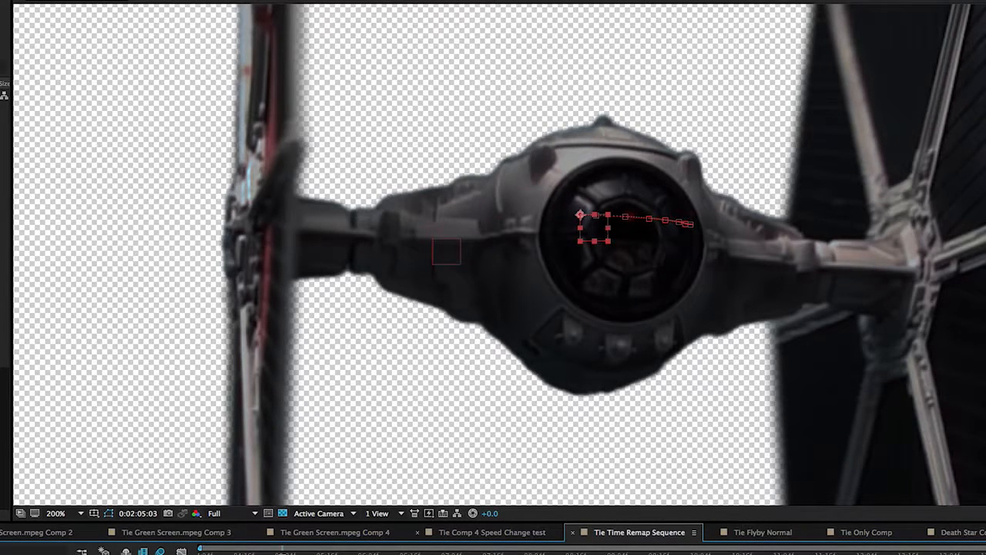
click(629, 217)
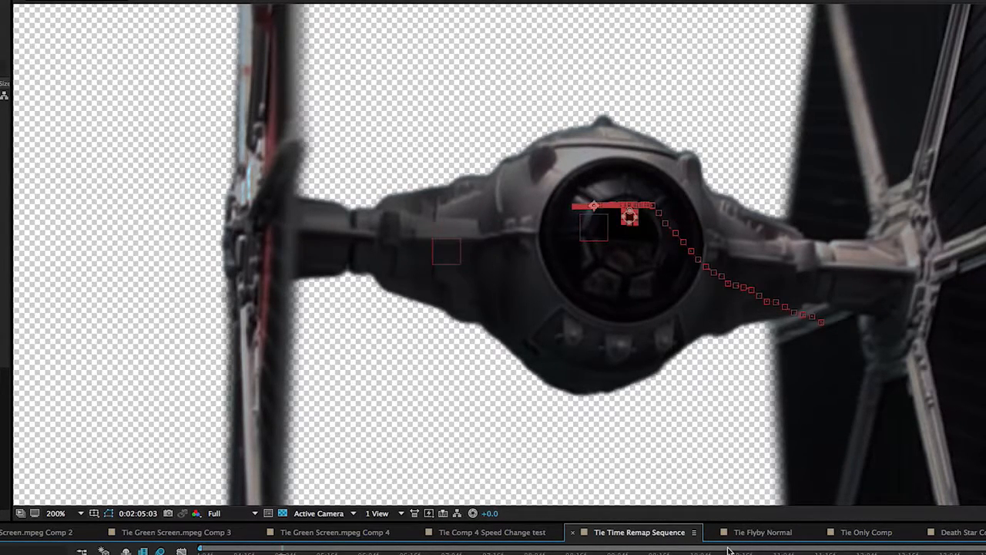
key(super+shift+a)
click(369, 551)
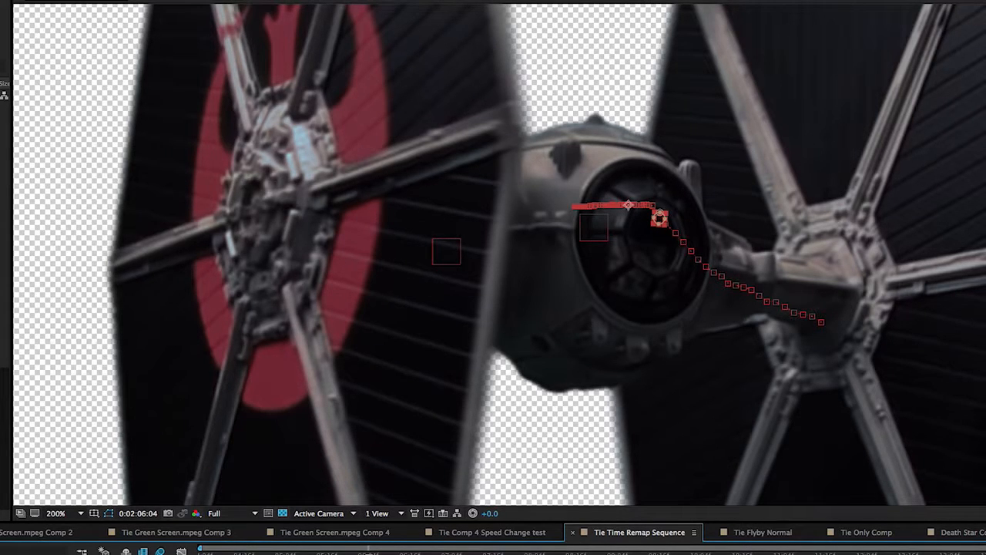
key(super+shift+a)
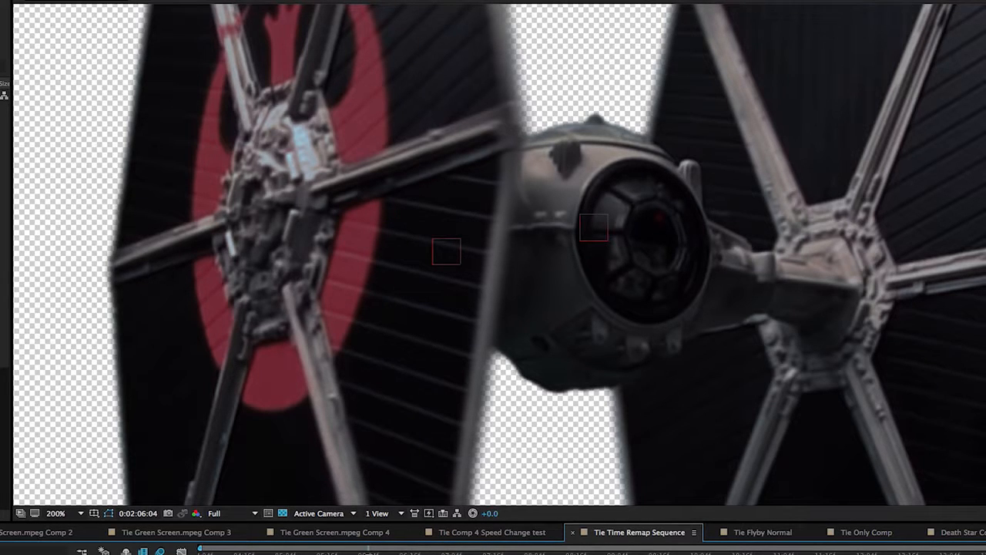
key(space)
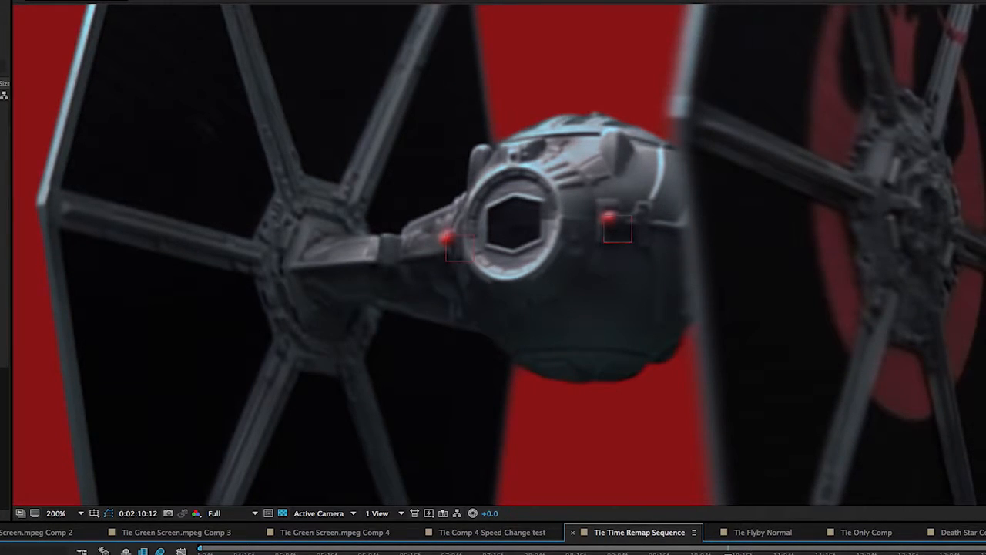
Step through the Null 2 layer's position keyframes at close zoom around the left cockpit light
click(460, 248)
click(85, 513)
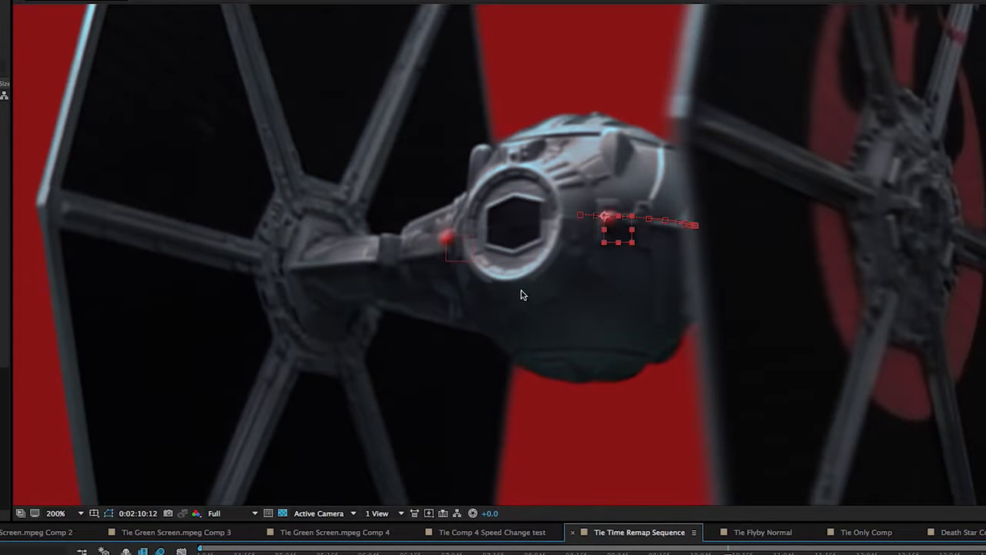
scroll(562, 266, up, 2)
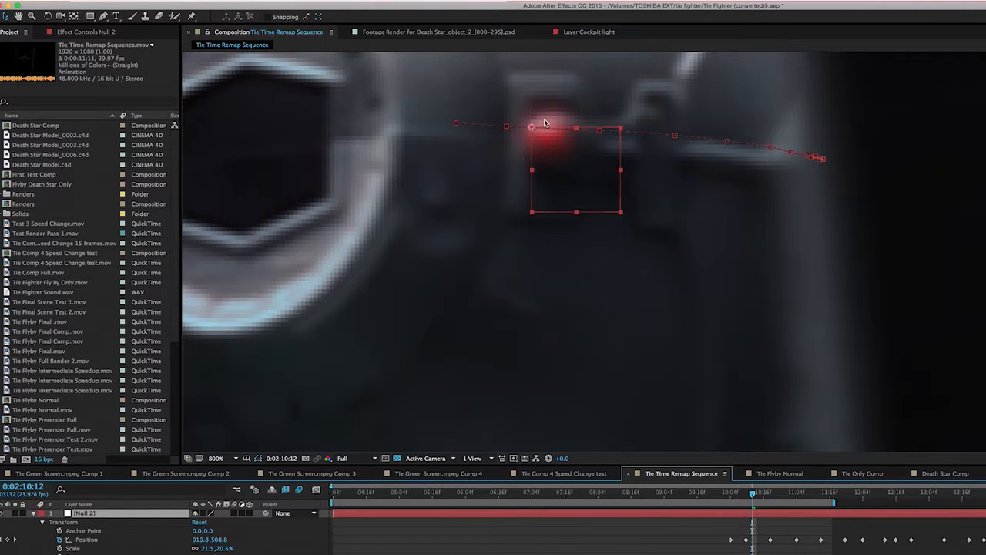
click(761, 494)
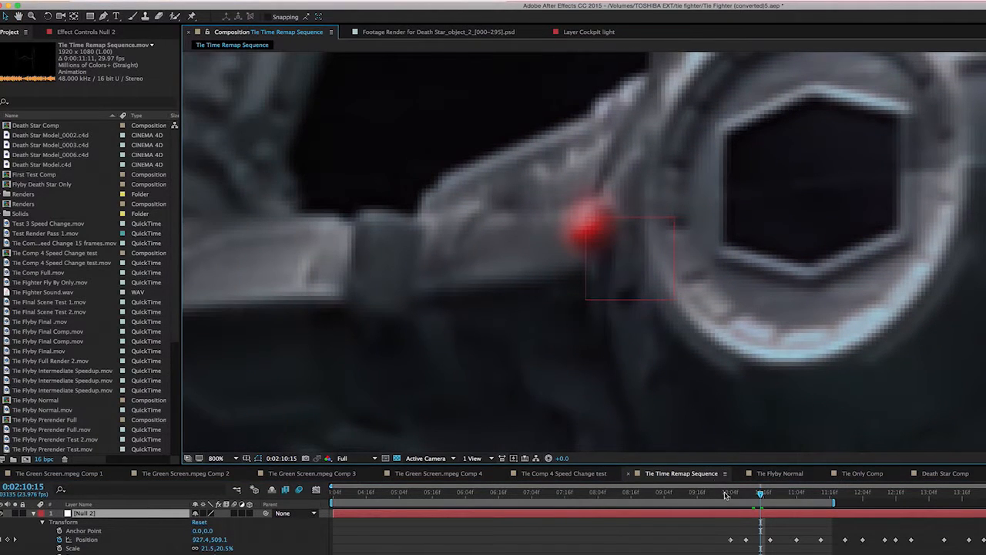
click(796, 494)
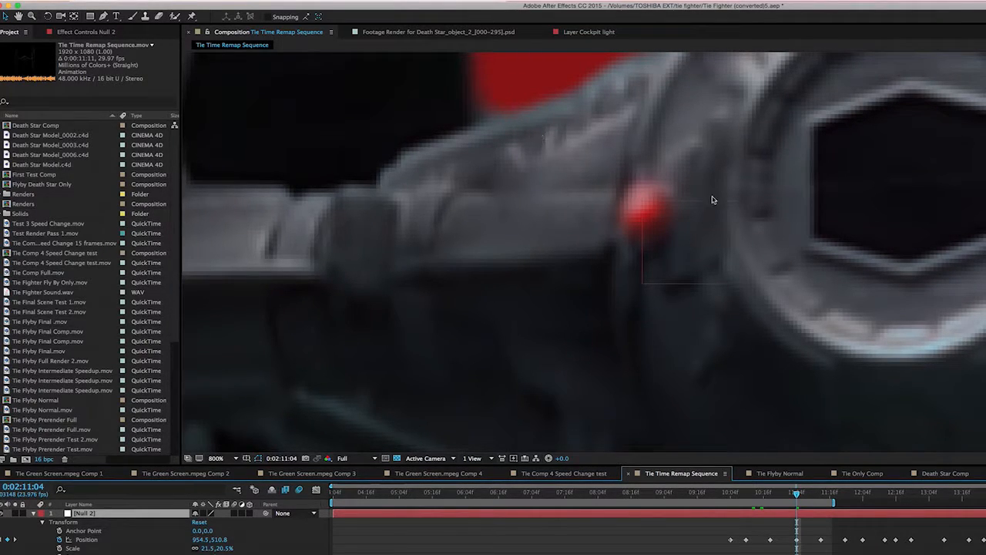
click(808, 495)
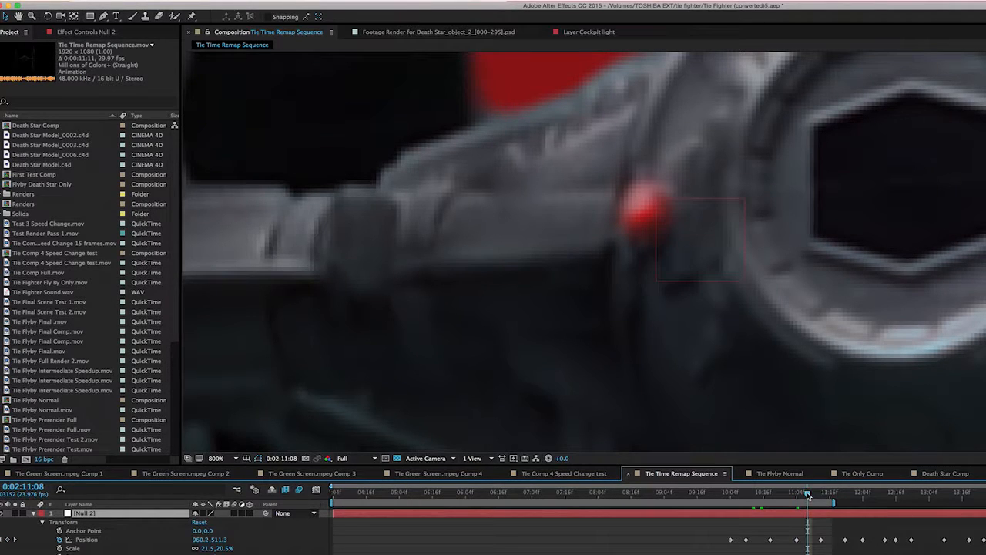
scroll(725, 285, down, 1)
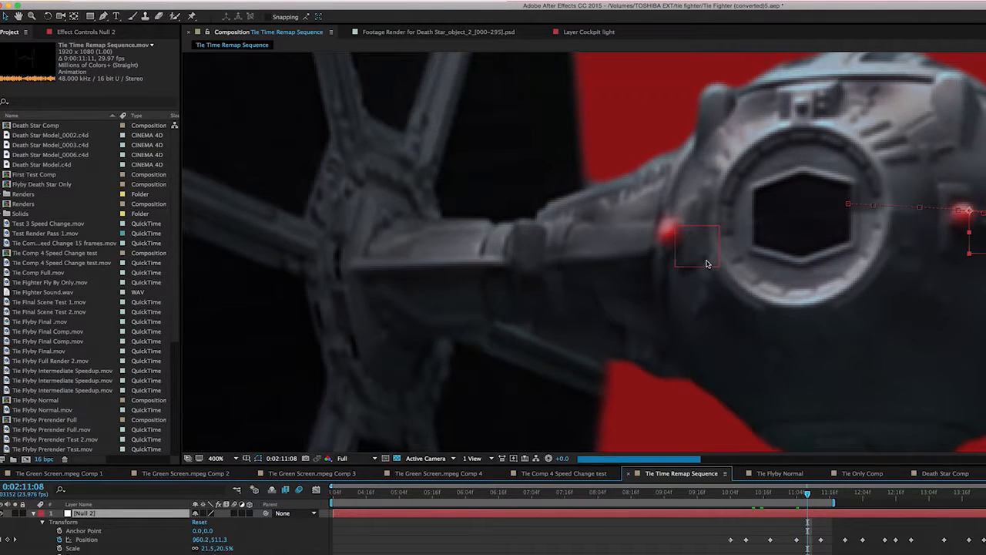
scroll(765, 347, down, 1)
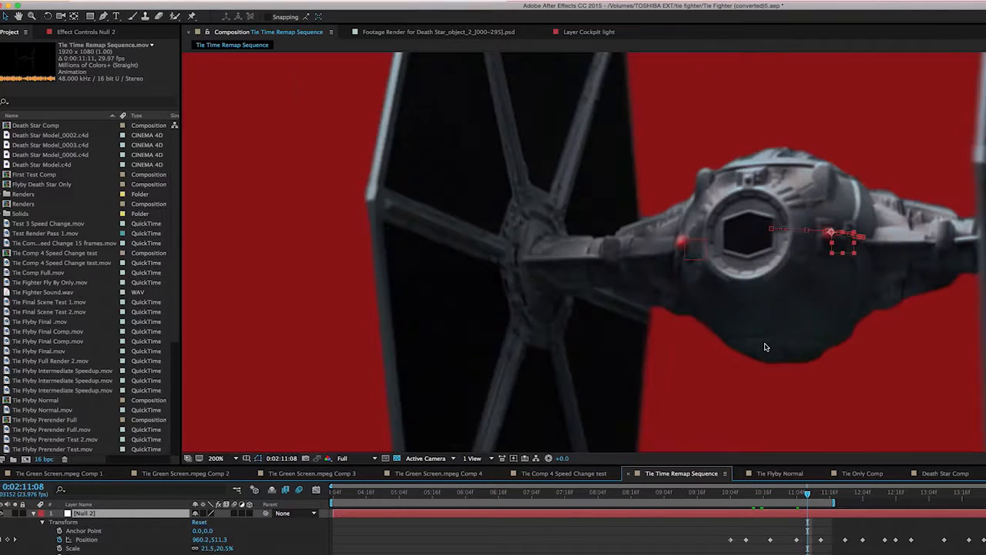
Move to frame 0:02:11:15 and compare the Null 2 and Null 1 position properties around the cockpit lights
click(827, 495)
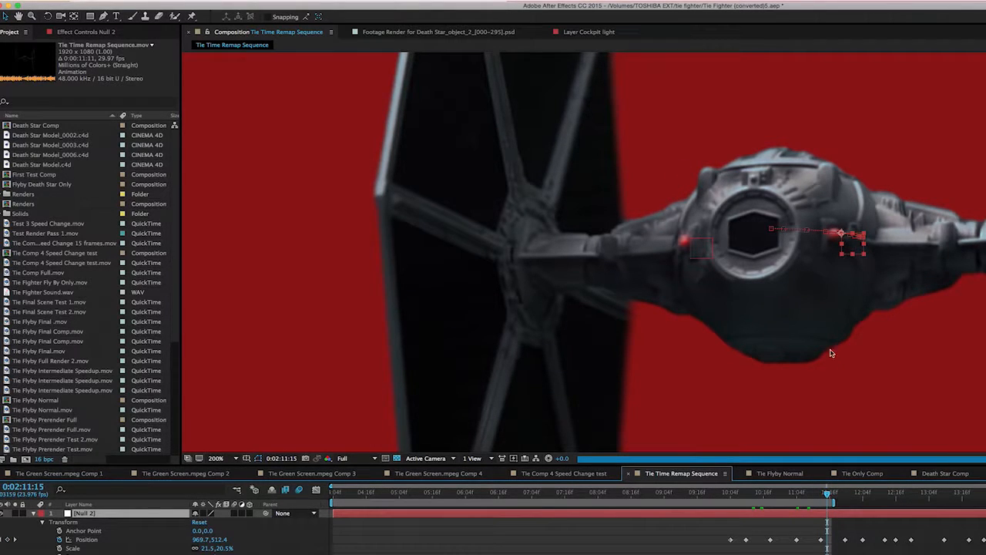
click(695, 552)
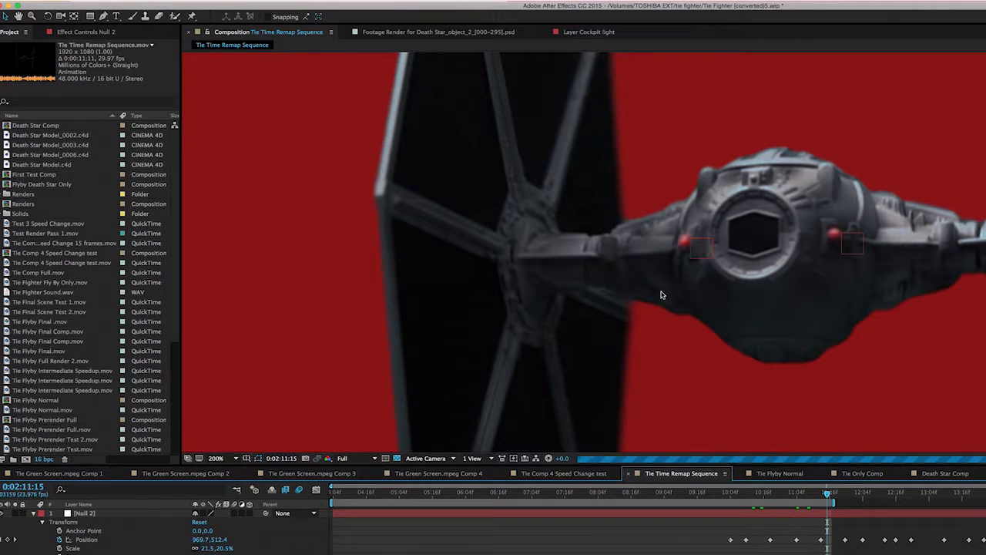
click(299, 489)
click(34, 514)
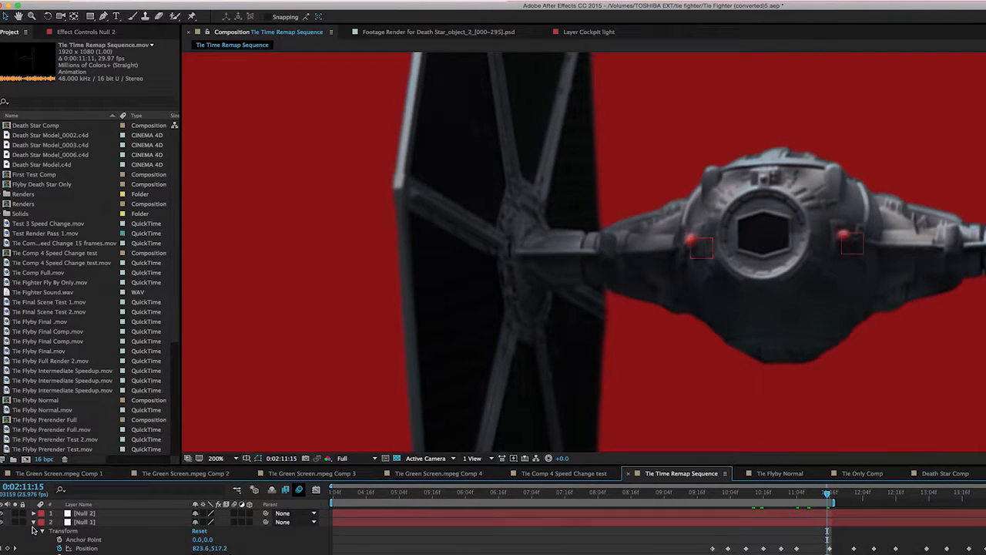
click(34, 523)
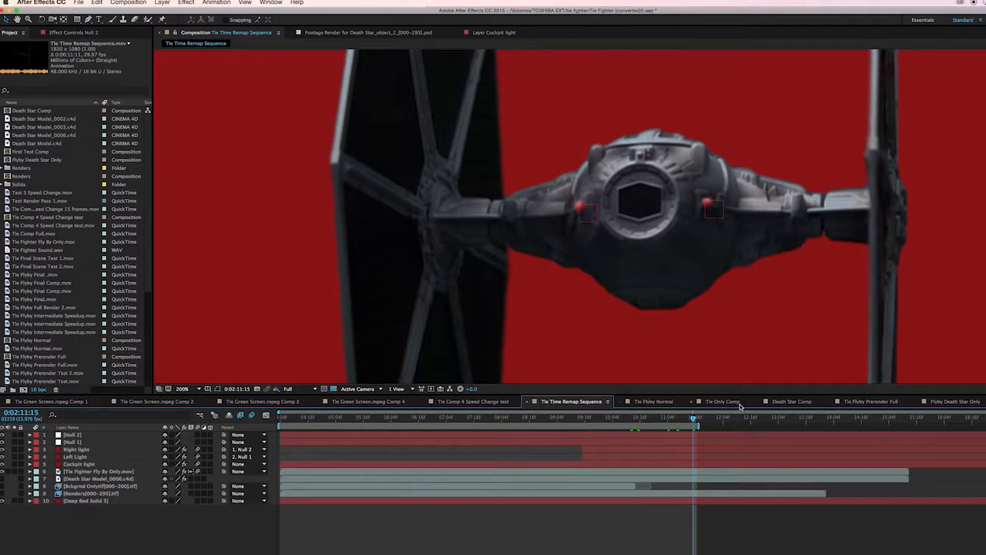
Switch to the Tie Only Comp composition and scrub its time ruler
click(738, 402)
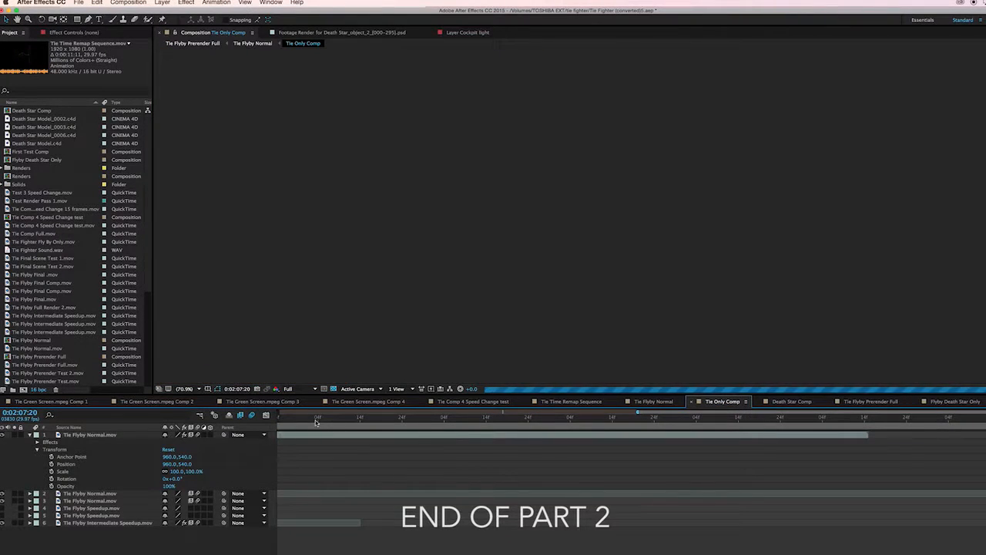
click(344, 418)
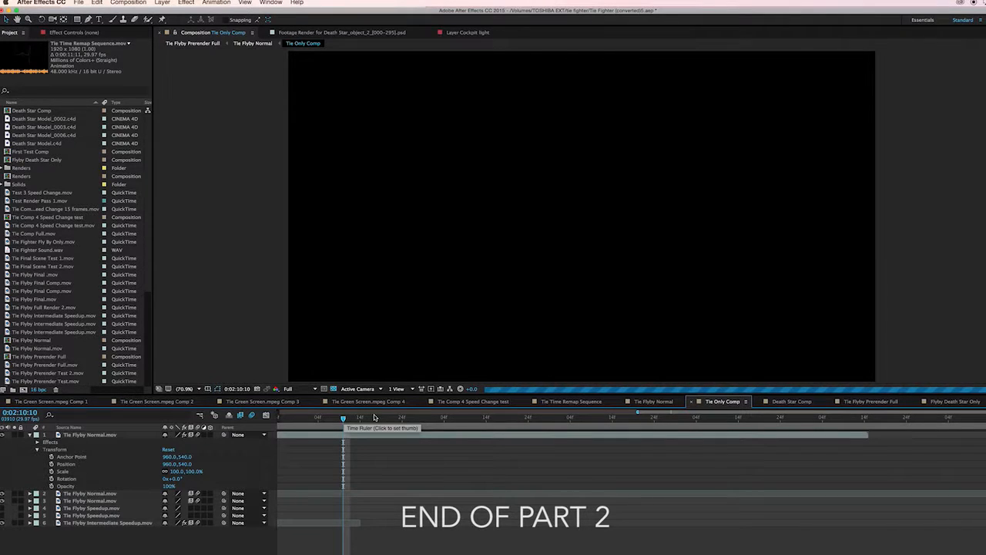